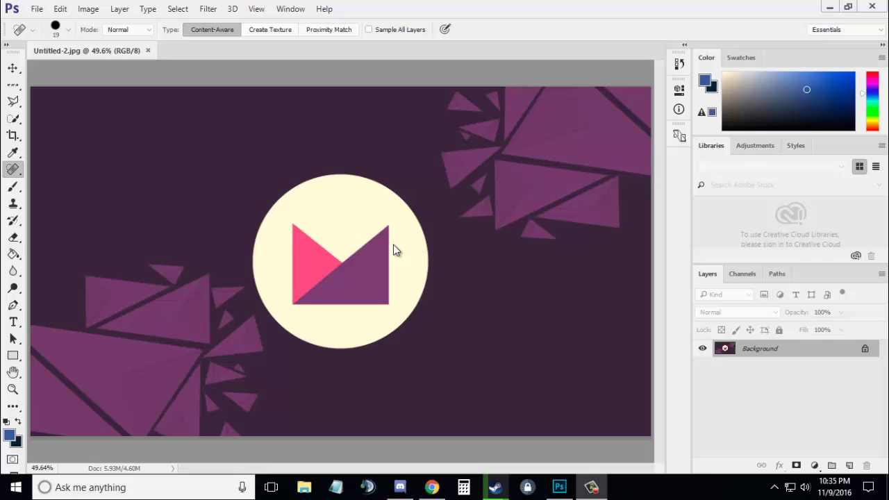
- Create a new 1920×1080 document and fit it on screen
{"action": "left_click", "coordinate": [37, 8]}
{"action": "left_click", "coordinate": [43, 18]}
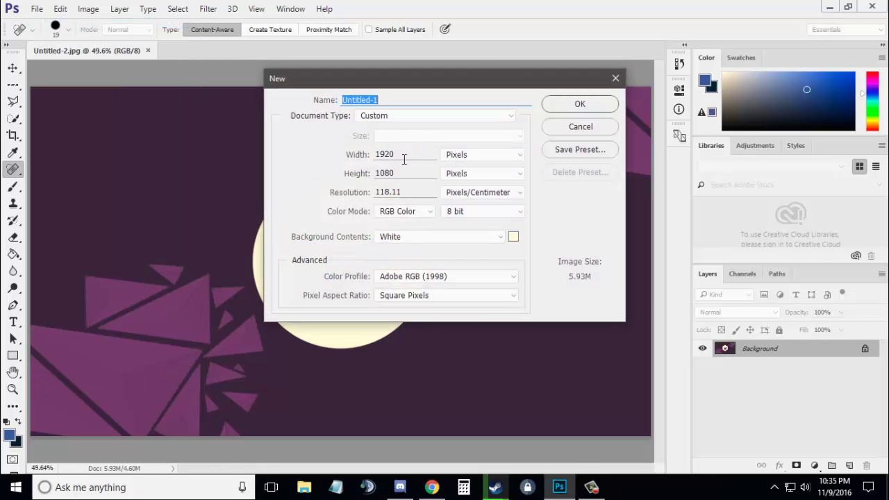
{"action": "left_click", "coordinate": [408, 155]}
{"action": "key", "text": "Tab"}
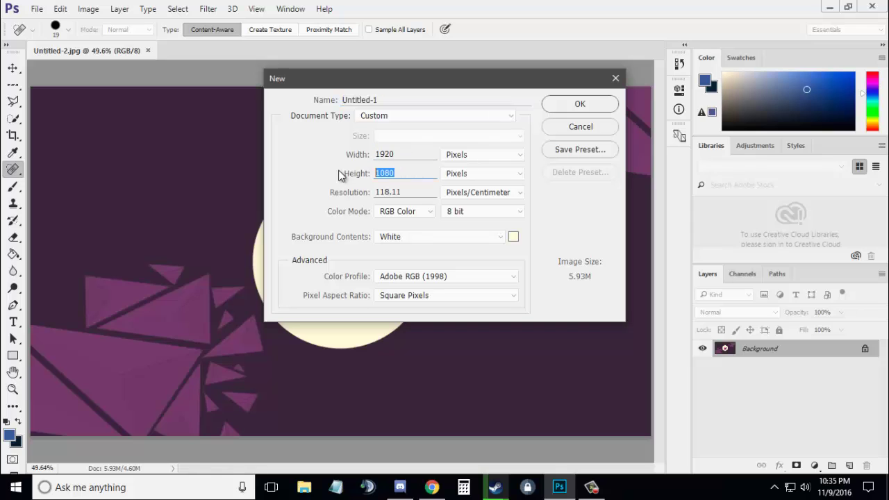
{"action": "left_click", "coordinate": [564, 106]}
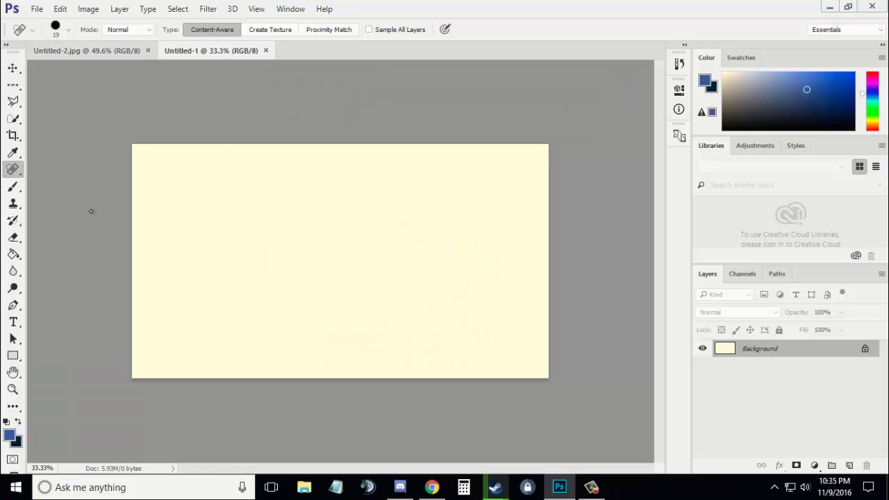
{"action": "left_click", "coordinate": [13, 389]}
{"action": "right_click", "coordinate": [201, 286]}
{"action": "left_click", "coordinate": [218, 293]}
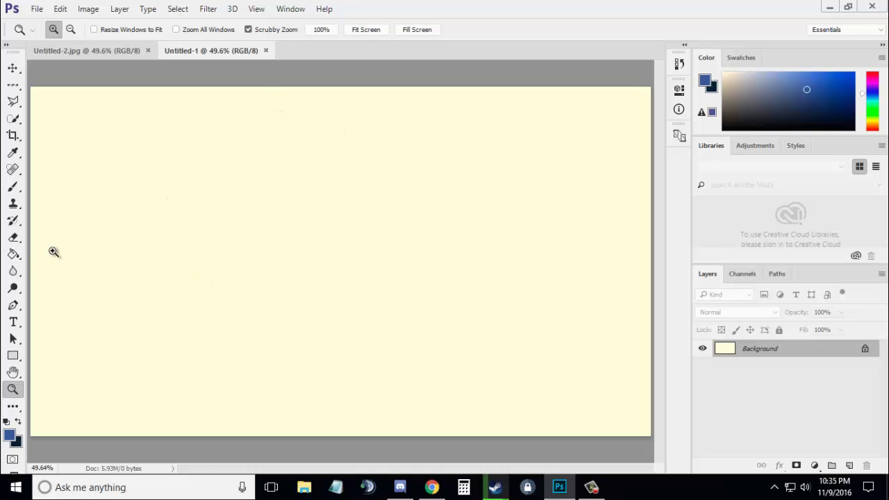
- Fill the Background layer with dark navy blue (#283861) using the Paint Bucket
{"action": "left_click", "coordinate": [15, 255]}
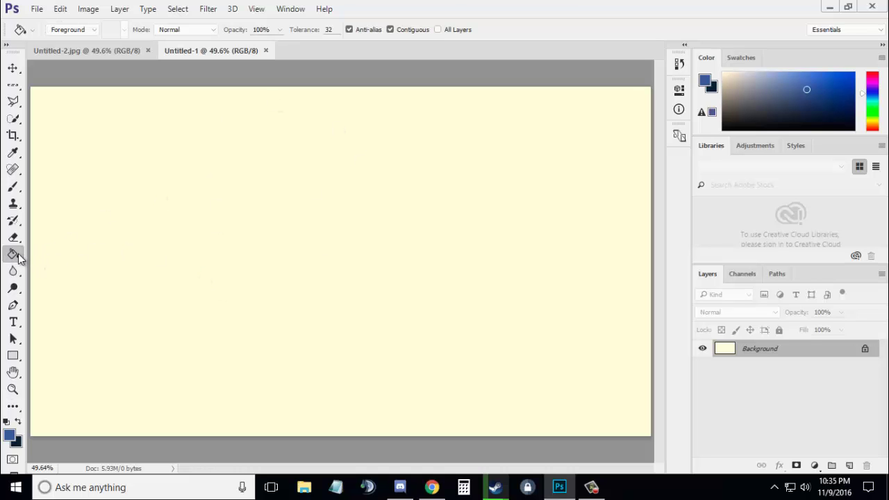
{"action": "left_click", "coordinate": [14, 437]}
{"action": "mouse_move", "coordinate": [609, 259]}
{"action": "left_mouse_down"}
{"action": "mouse_move", "coordinate": [612, 274]}
{"action": "mouse_move", "coordinate": [623, 264]}
{"action": "mouse_move", "coordinate": [613, 274]}
{"action": "left_mouse_up"}
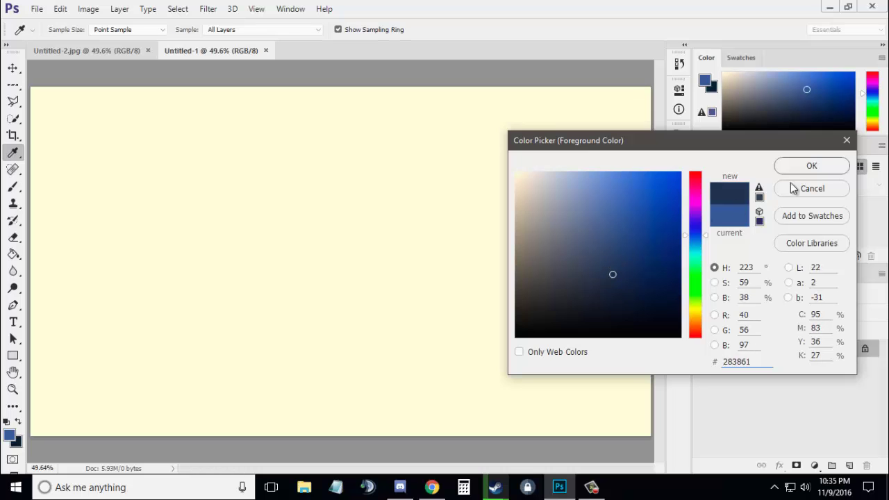
{"action": "left_click", "coordinate": [806, 169]}
{"action": "left_click", "coordinate": [282, 239]}
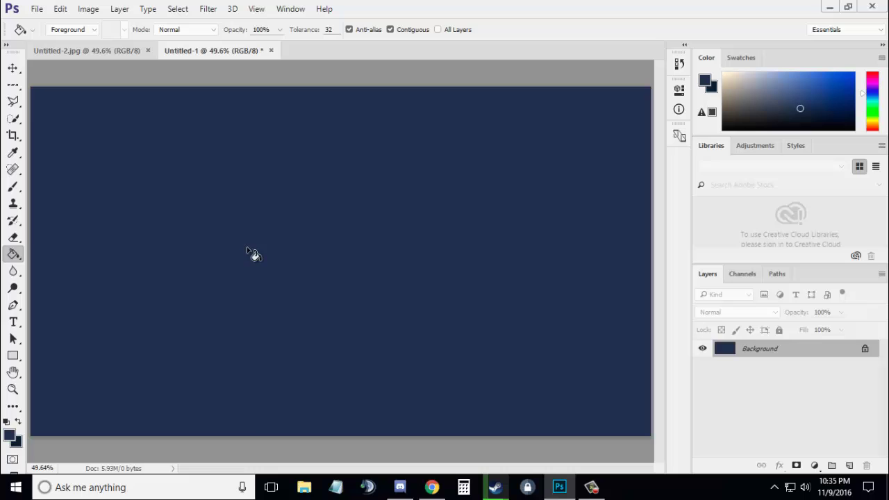
- Add a new empty layer named 'Brushes'
{"action": "left_click", "coordinate": [849, 465]}
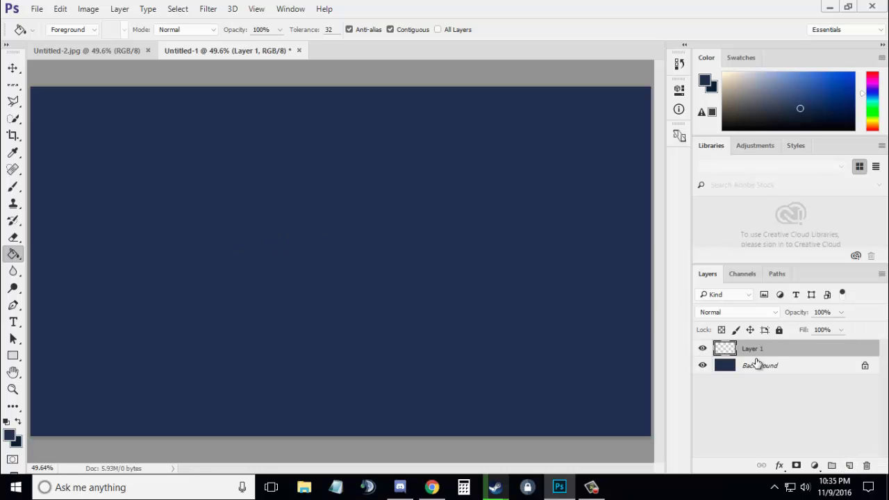
{"action": "double_click", "coordinate": [757, 349]}
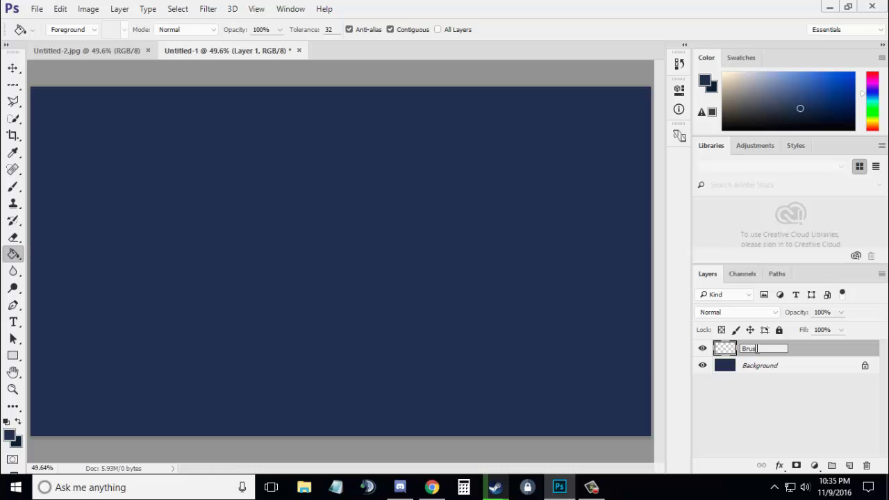
{"action": "type", "text": "Brushes"}
{"action": "key", "text": "Return"}
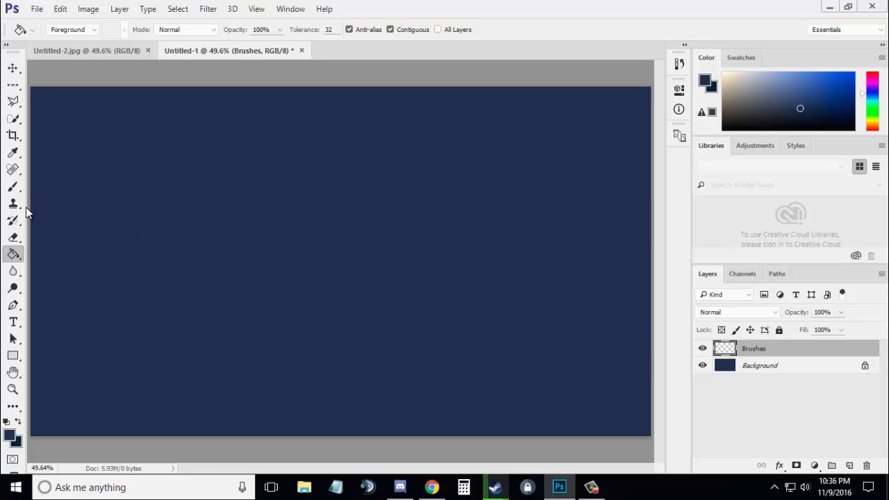
- Select the Brush tool with the 1213 triangle-shard preset at 1100 px size
{"action": "left_click", "coordinate": [13, 186]}
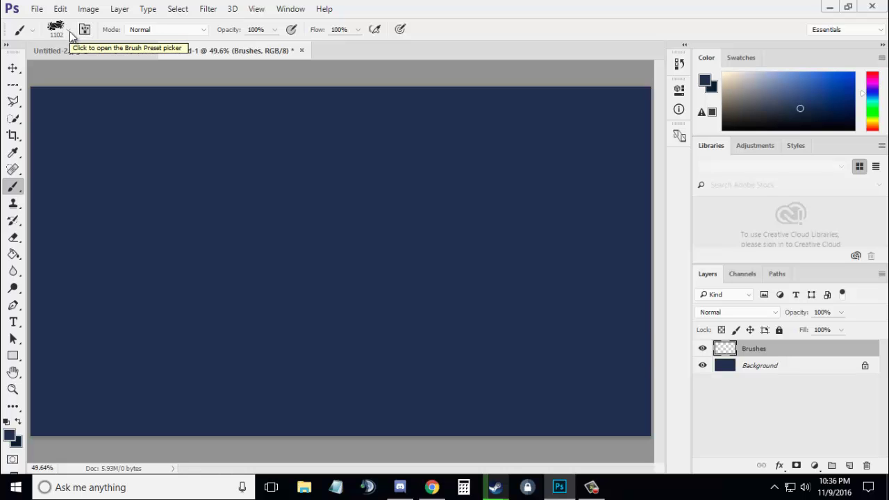
{"action": "left_click", "coordinate": [69, 32]}
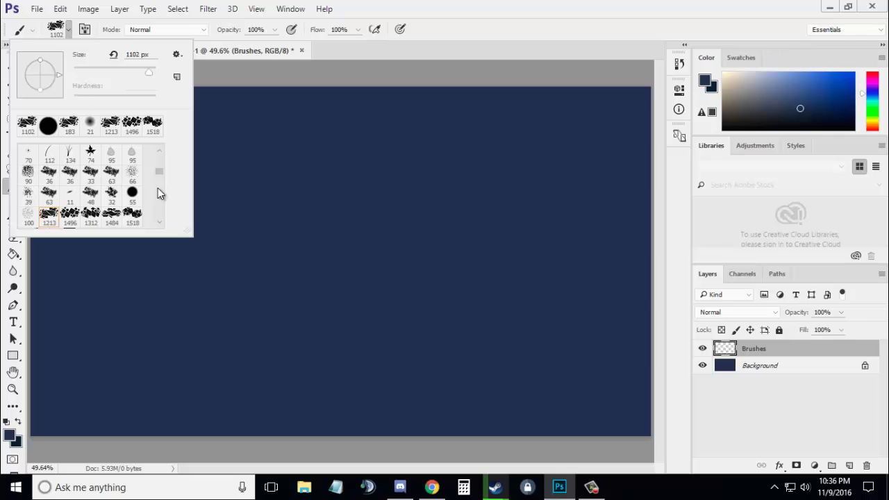
{"action": "left_click", "coordinate": [48, 214]}
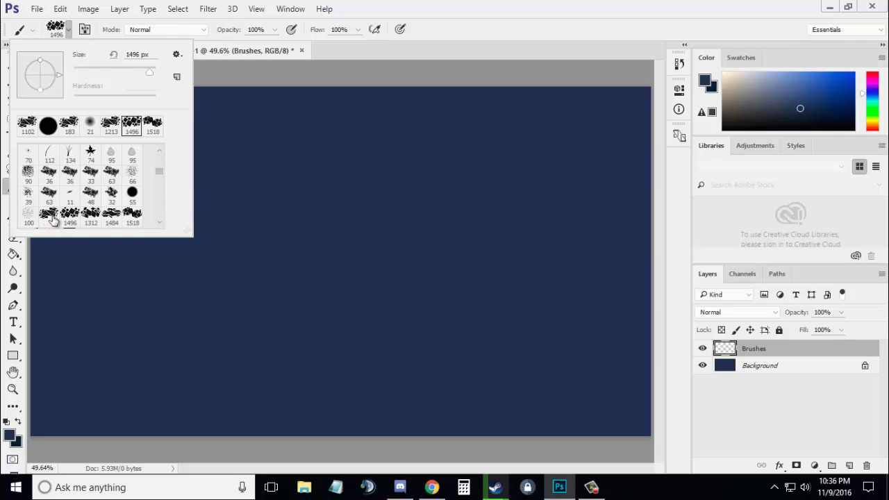
{"action": "left_click", "coordinate": [490, 15]}
{"action": "left_click", "coordinate": [63, 32]}
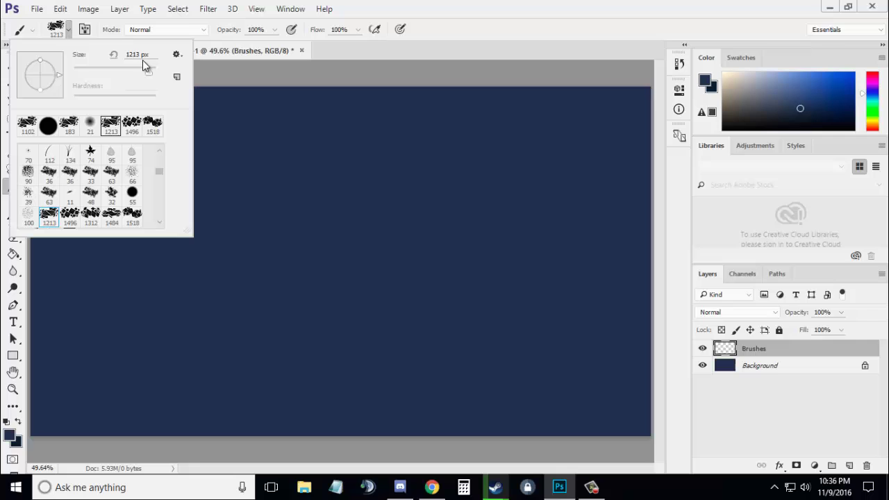
{"action": "type", "text": "11"}
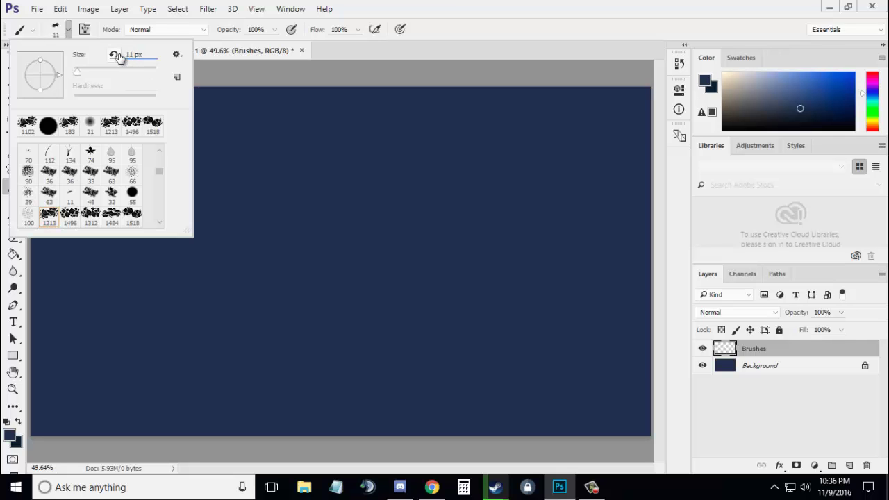
{"action": "type", "text": "00"}
{"action": "left_click", "coordinate": [487, 42]}
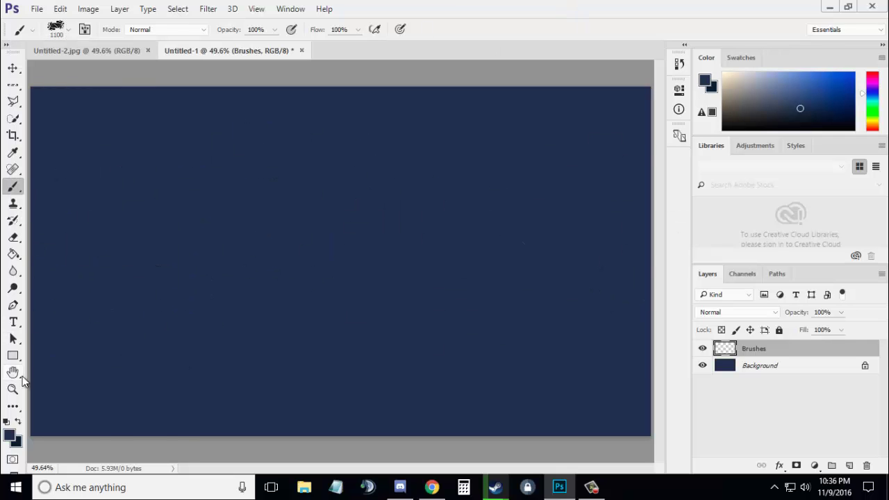
- Set the foreground colour to a lighter blue (#5072c8)
{"action": "left_click", "coordinate": [9, 435]}
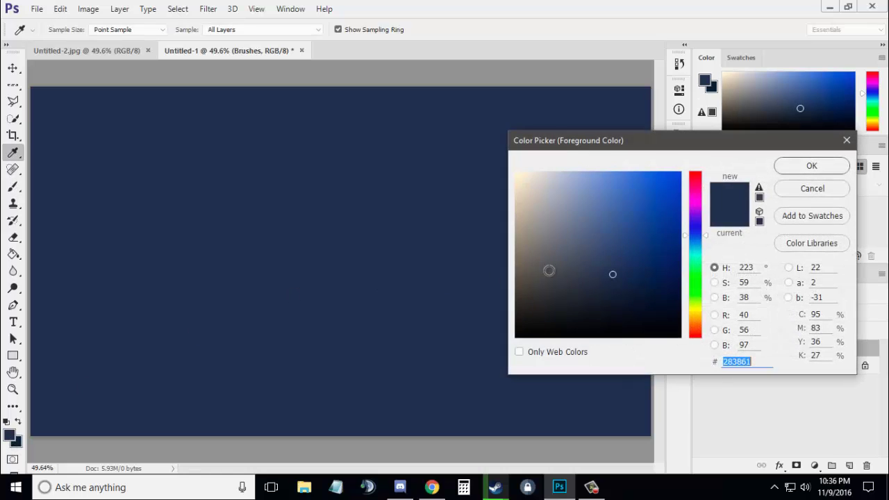
{"action": "left_click_drag", "start_coordinate": [615, 269], "coordinate": [616, 201]}
{"action": "left_click", "coordinate": [799, 171]}
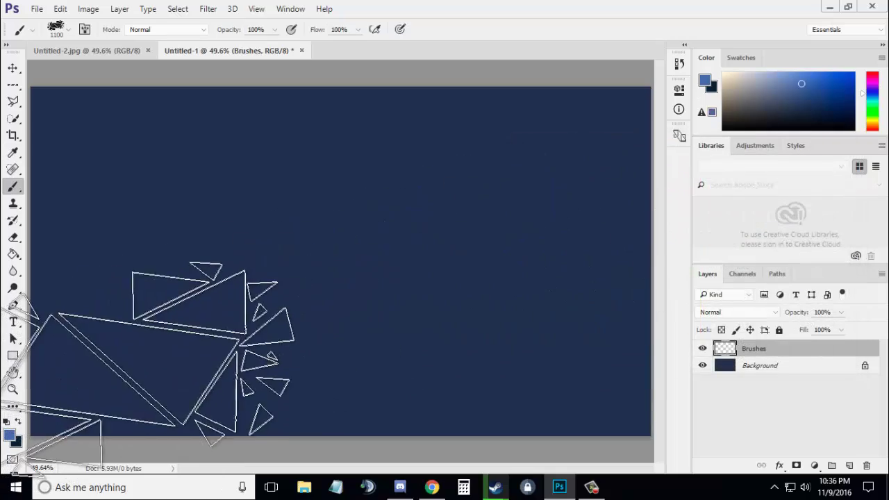
- Stamp triangle shards in the lower-left corner, redoing it once, then the upper-right corner
{"action": "left_click", "coordinate": [116, 370]}
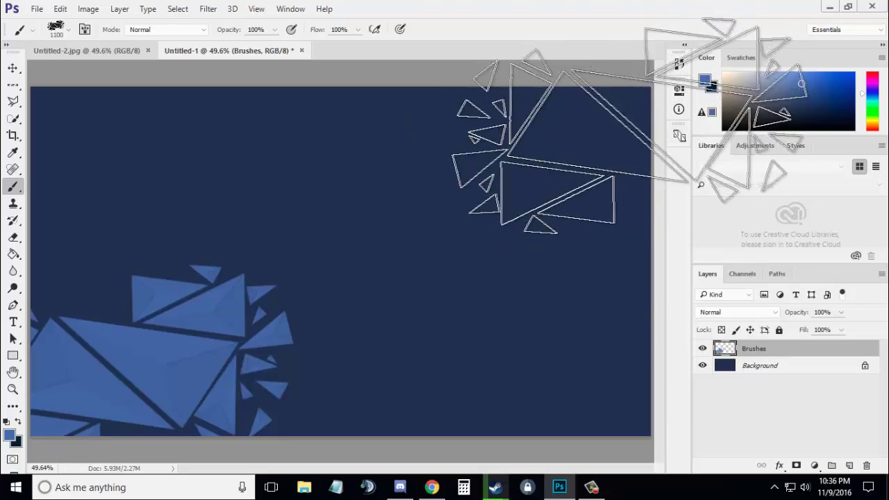
{"action": "key", "text": "ctrl+z"}
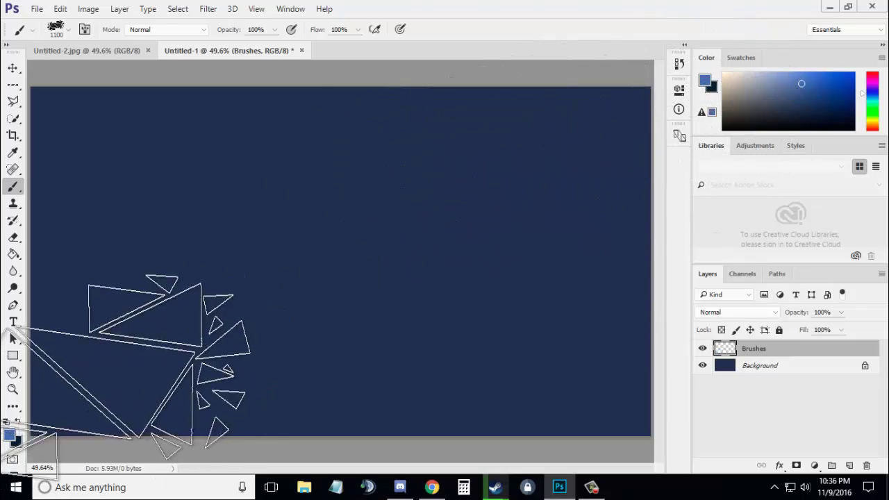
{"action": "left_click", "coordinate": [104, 368]}
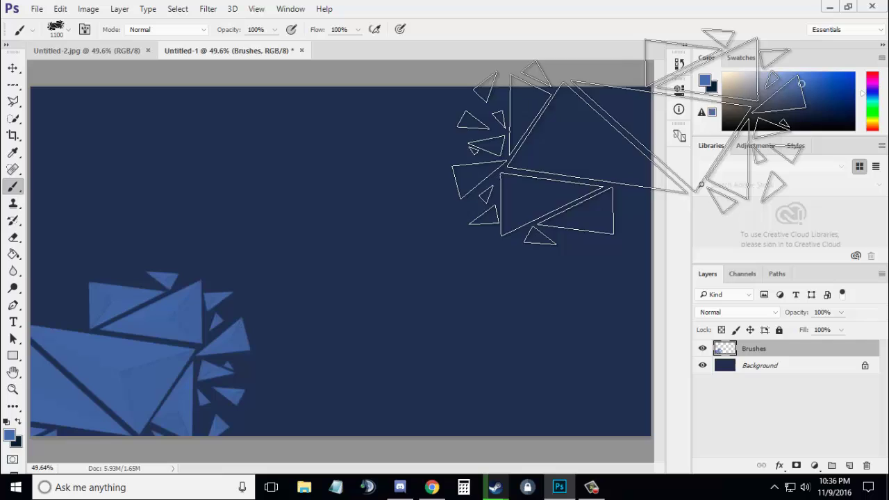
{"action": "left_click", "coordinate": [622, 139]}
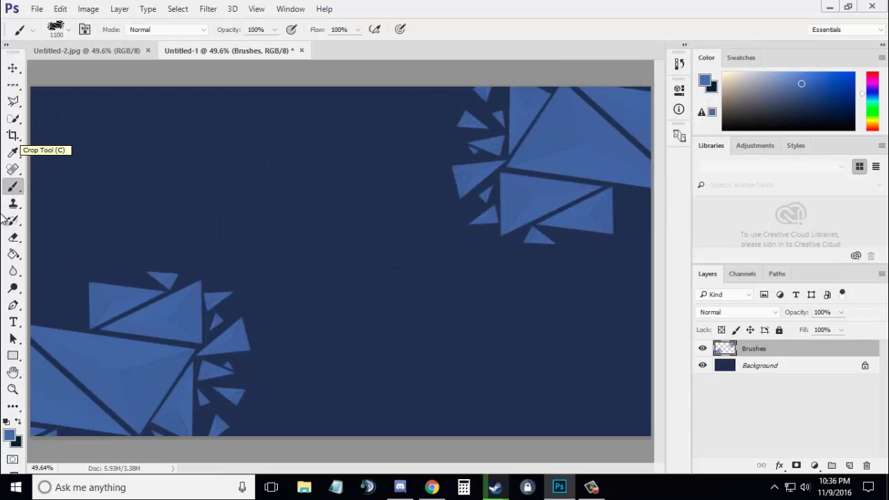
- Draw a large ellipse near the centre with cream fill and no stroke
{"action": "left_click", "coordinate": [13, 356]}
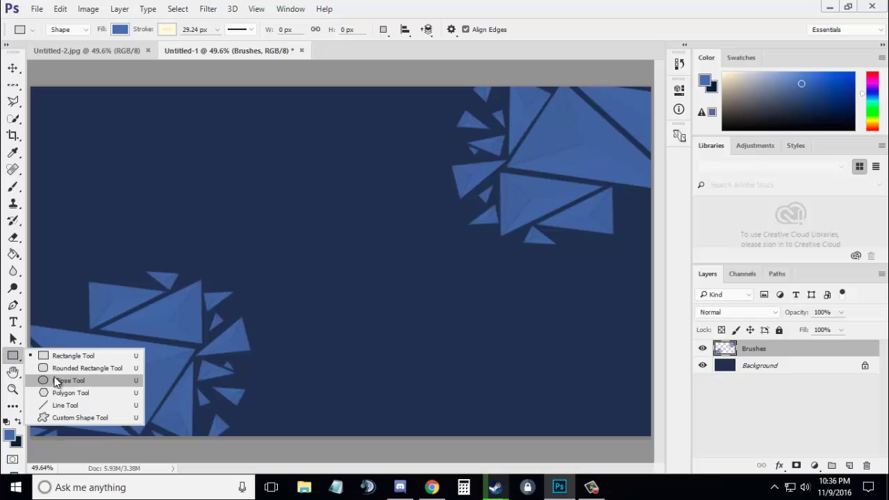
{"action": "left_click", "coordinate": [59, 381]}
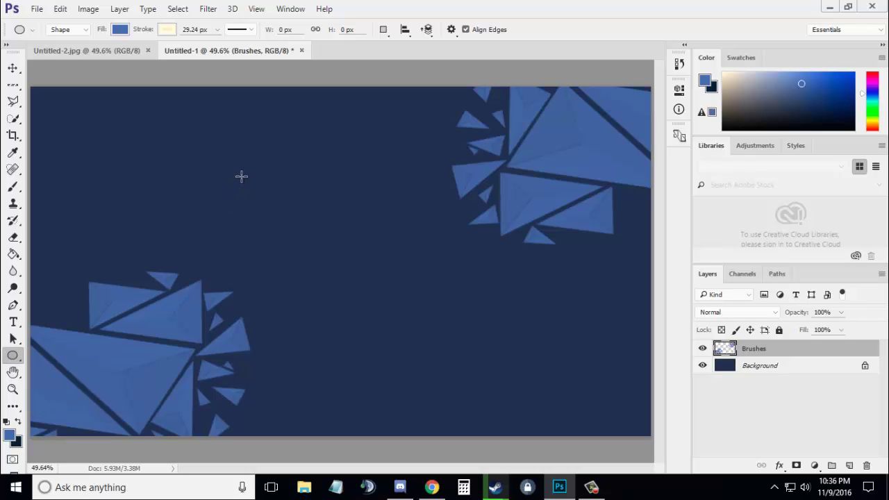
{"action": "left_click_drag", "start_coordinate": [248, 196], "coordinate": [438, 374]}
{"action": "left_click", "coordinate": [539, 186]}
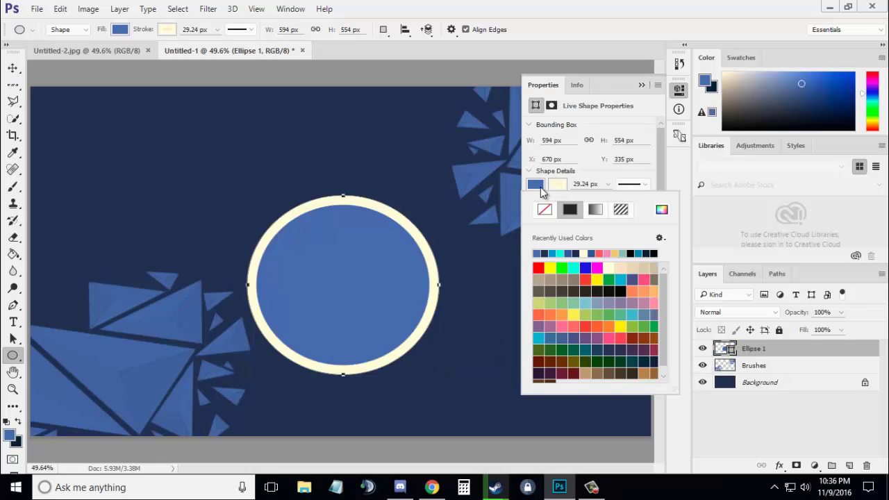
{"action": "left_click", "coordinate": [591, 253]}
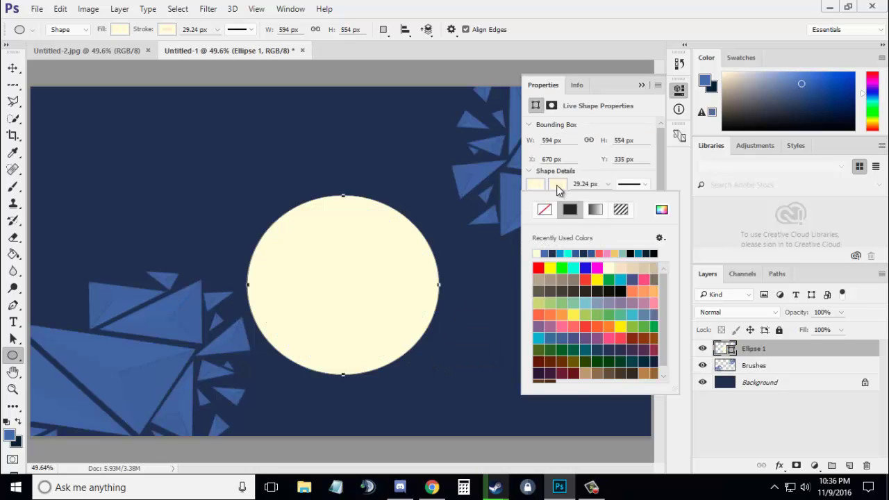
{"action": "left_click", "coordinate": [559, 185]}
{"action": "left_click", "coordinate": [545, 209]}
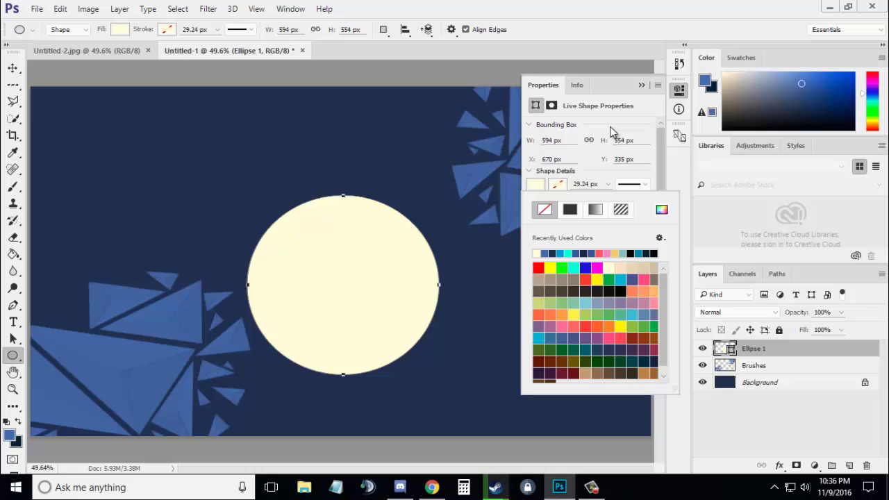
- Nudge the cream circle slightly upward to sit left of centre
{"action": "left_click", "coordinate": [642, 85]}
{"action": "key", "text": "v"}
{"action": "left_click_drag", "start_coordinate": [396, 294], "coordinate": [395, 263]}
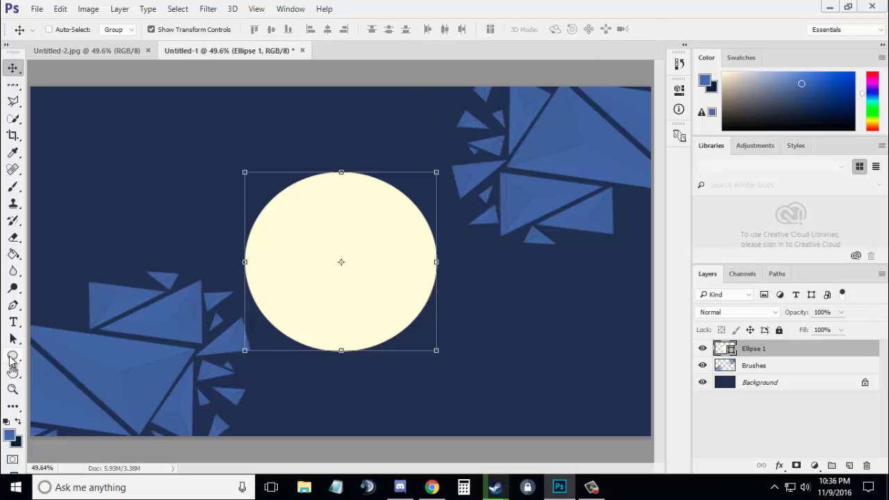
- Draw a 277 × 260 px cream rectangle in the canvas's upper-left corner
{"action": "left_click", "coordinate": [12, 356]}
{"action": "left_click", "coordinate": [63, 353]}
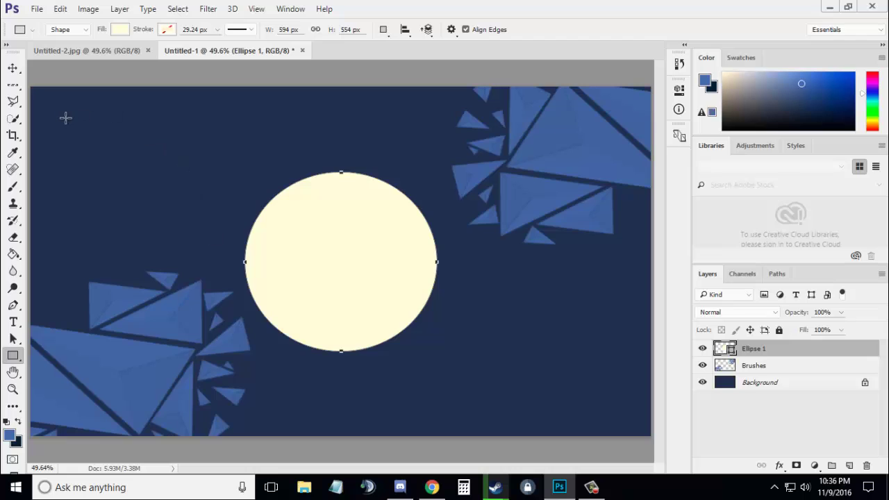
{"action": "left_click_drag", "start_coordinate": [65, 118], "coordinate": [155, 202]}
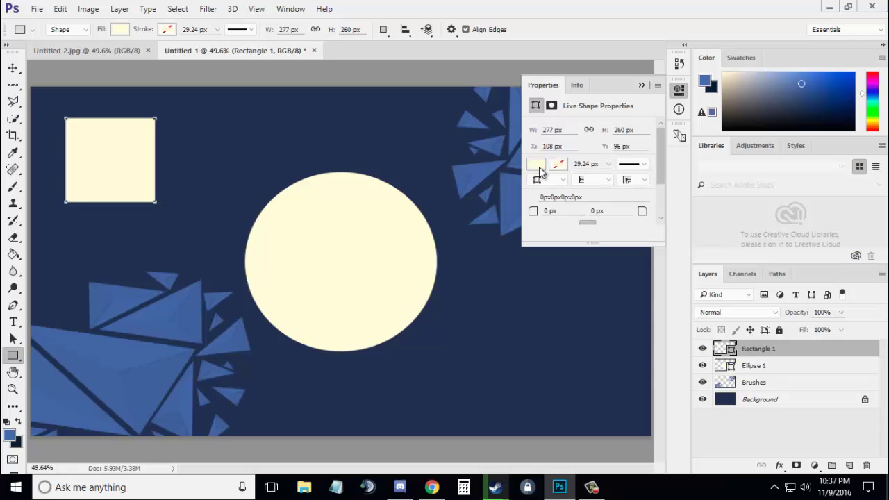
- Recolour Rectangle 1's fill to a deep teal blue via the Color Picker
{"action": "left_click", "coordinate": [541, 172]}
{"action": "left_click", "coordinate": [662, 193]}
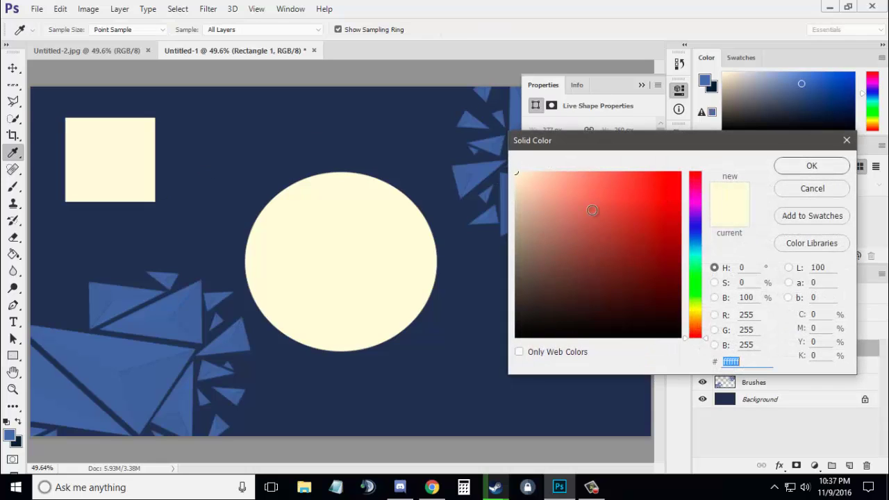
{"action": "left_click", "coordinate": [695, 246]}
{"action": "left_click", "coordinate": [615, 196]}
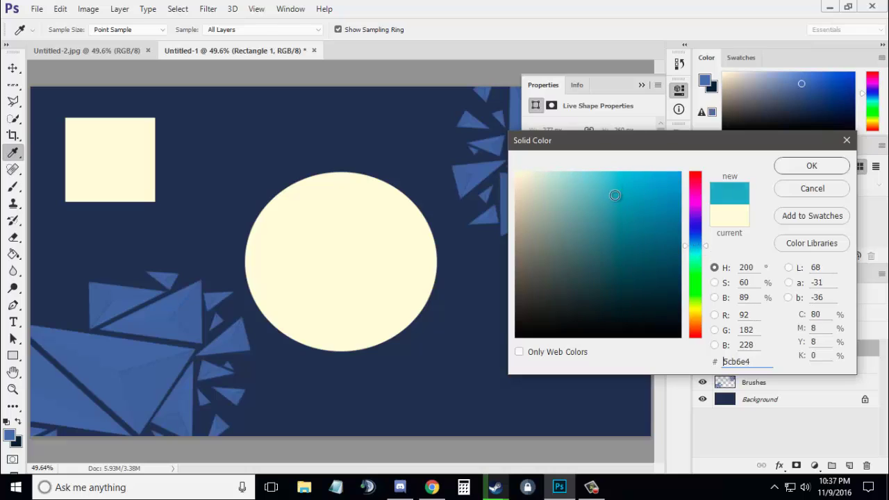
{"action": "mouse_move", "coordinate": [614, 195]}
{"action": "left_mouse_down"}
{"action": "mouse_move", "coordinate": [614, 221]}
{"action": "mouse_move", "coordinate": [623, 198]}
{"action": "left_mouse_up"}
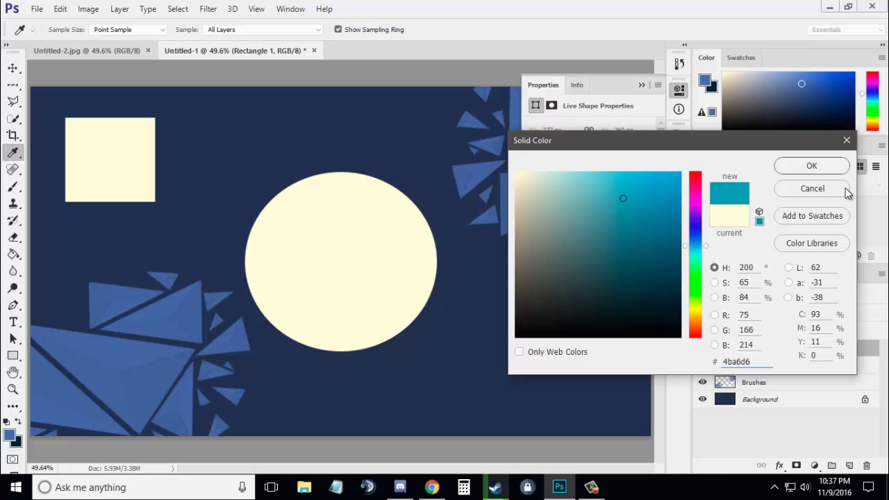
{"action": "left_click", "coordinate": [812, 167]}
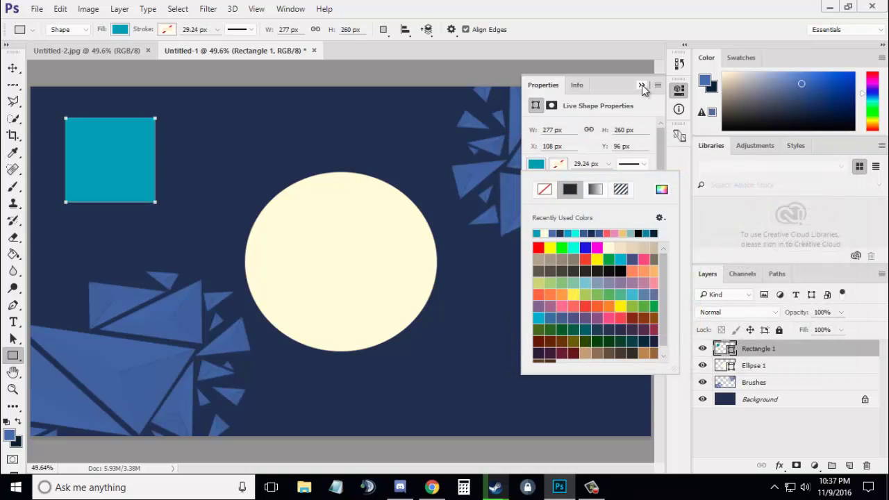
- Duplicate the teal square as 'Rectangle 2' and drag it onto the cream circle's centre
{"action": "left_click", "coordinate": [642, 84]}
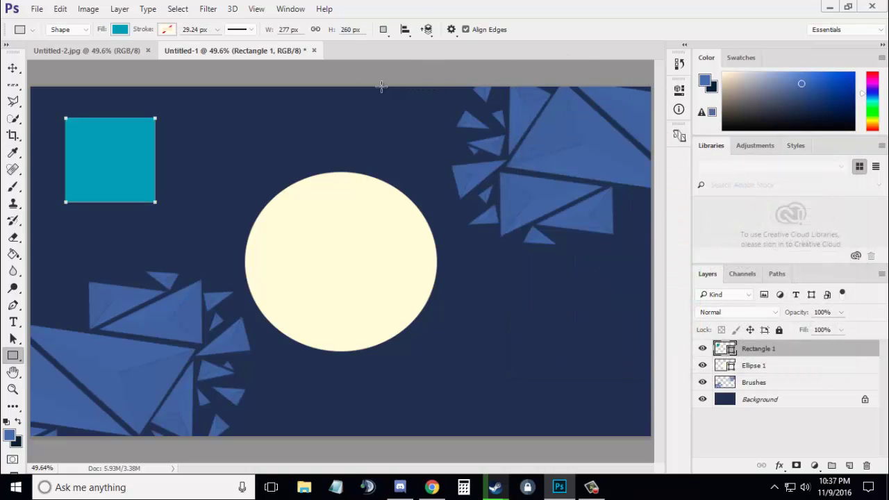
{"action": "key", "text": "ctrl+j"}
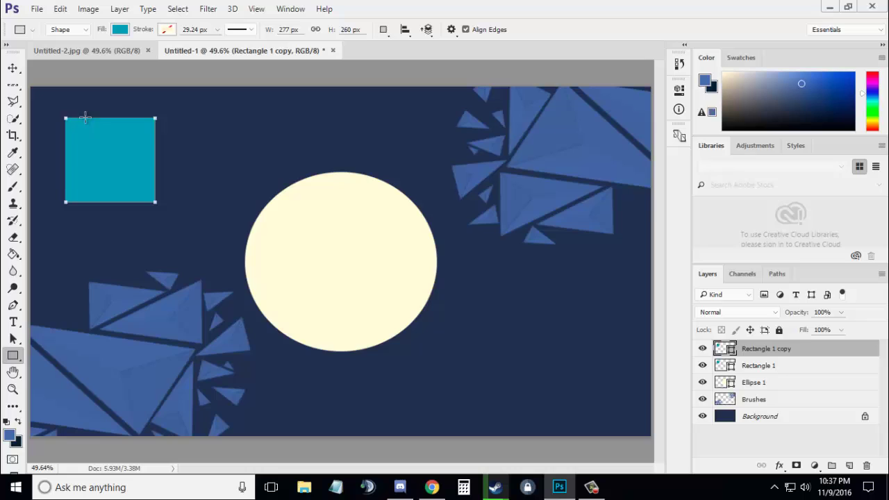
{"action": "double_click", "coordinate": [781, 349]}
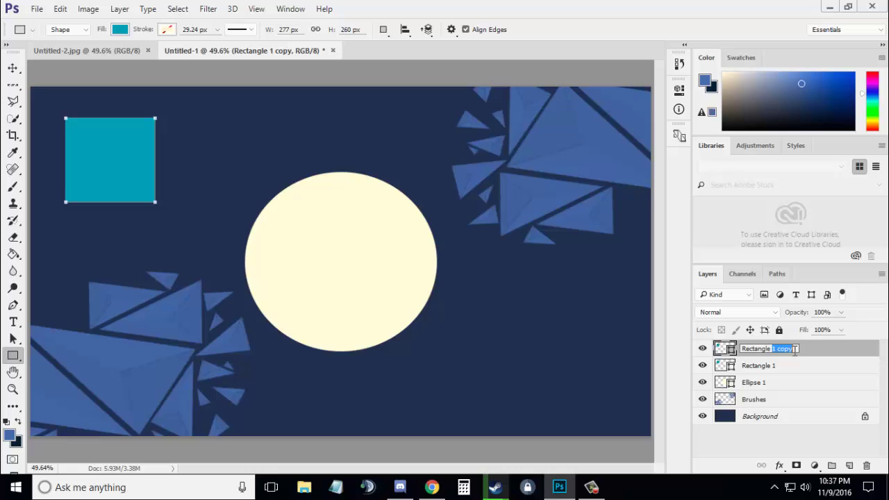
{"action": "type", "text": "2"}
{"action": "key", "text": "Return"}
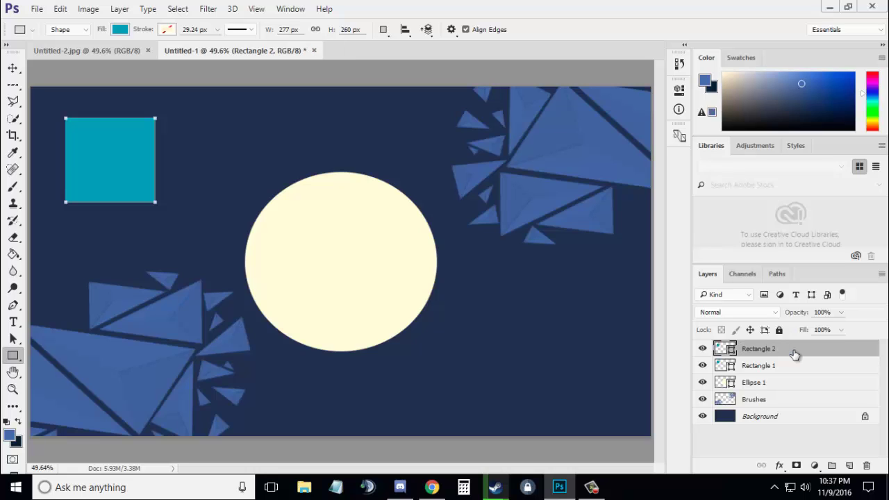
{"action": "left_click", "coordinate": [13, 68]}
{"action": "left_click_drag", "start_coordinate": [117, 147], "coordinate": [341, 249]}
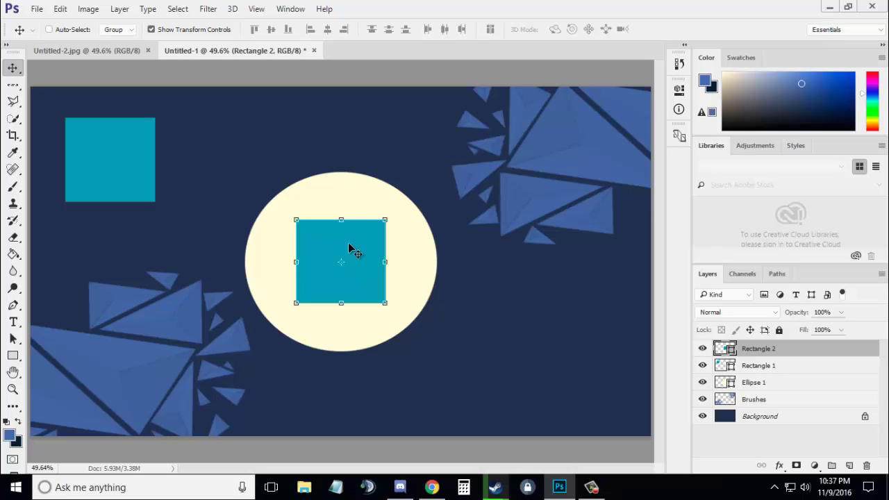
- Move Rectangle 1 from the top-left corner to beside the circle's left edge
{"action": "left_click", "coordinate": [792, 368]}
{"action": "left_click_drag", "start_coordinate": [141, 199], "coordinate": [245, 282]}
{"action": "key", "text": "h"}
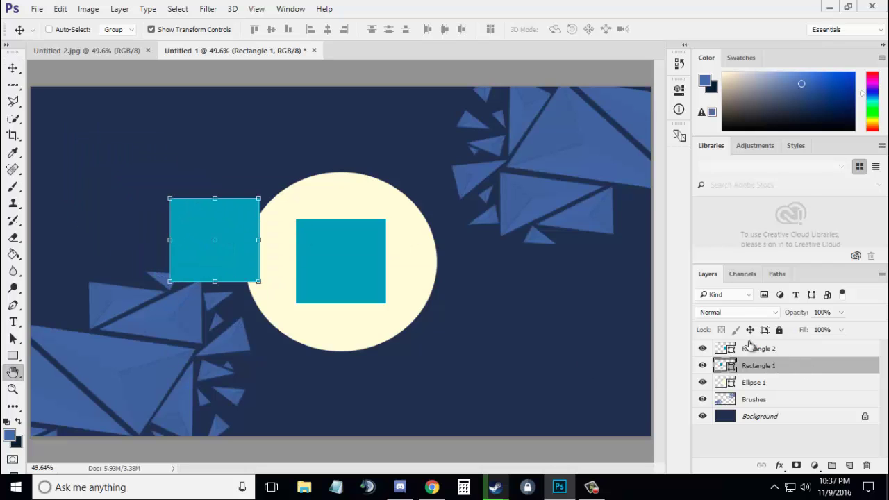
- Give Rectangle 1 a royal blue (#1549a8) Color Overlay layer style
{"action": "double_click", "coordinate": [799, 365]}
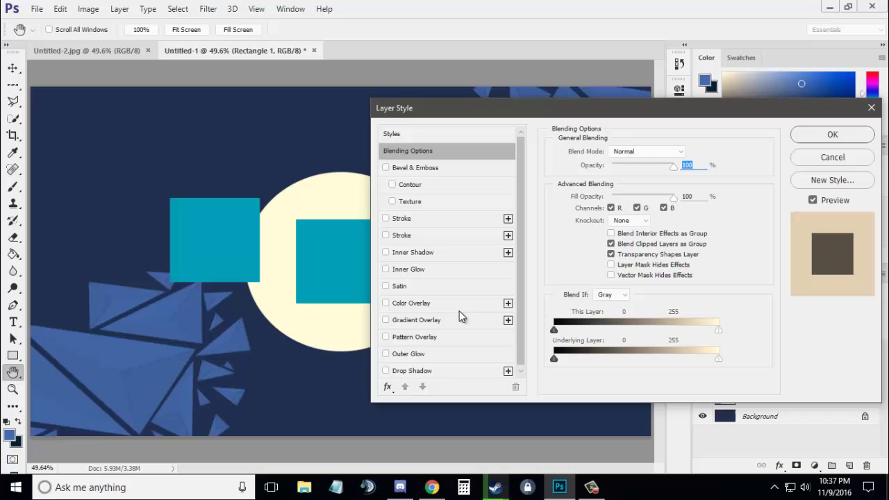
{"action": "left_click", "coordinate": [416, 303]}
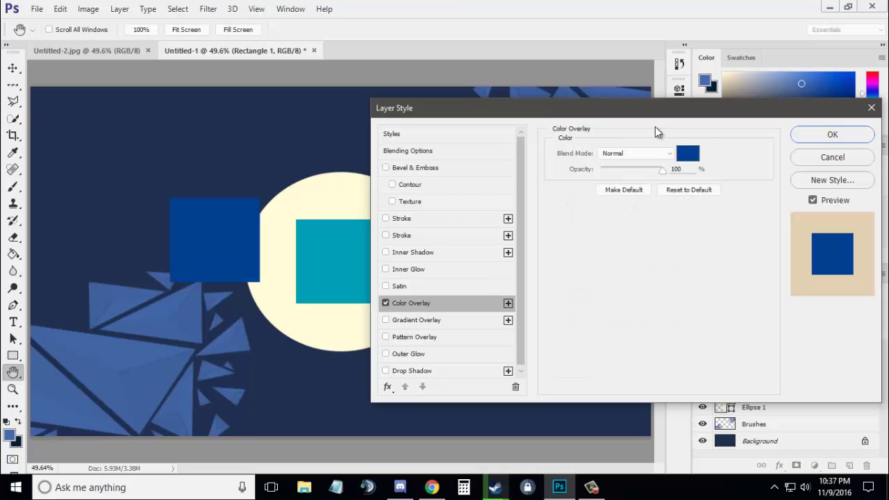
{"action": "left_click_drag", "start_coordinate": [635, 107], "coordinate": [561, 108]}
{"action": "left_click", "coordinate": [759, 157]}
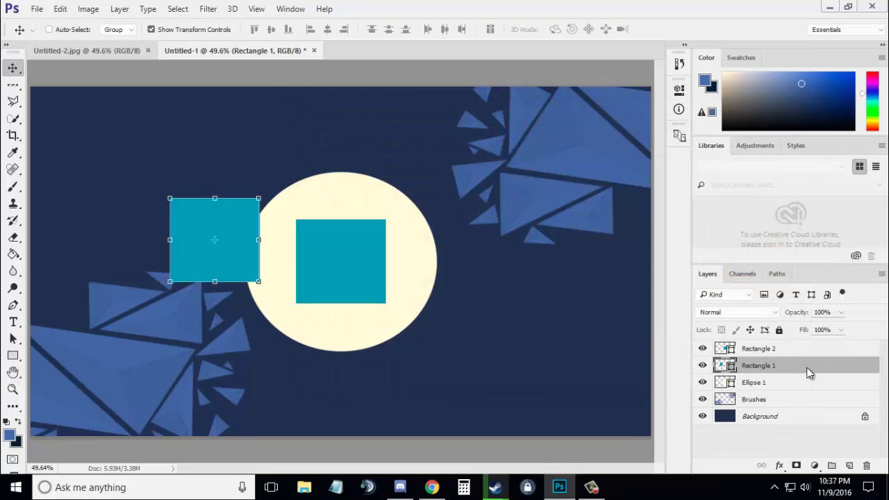
{"action": "right_click", "coordinate": [808, 368]}
{"action": "left_click", "coordinate": [590, 87]}
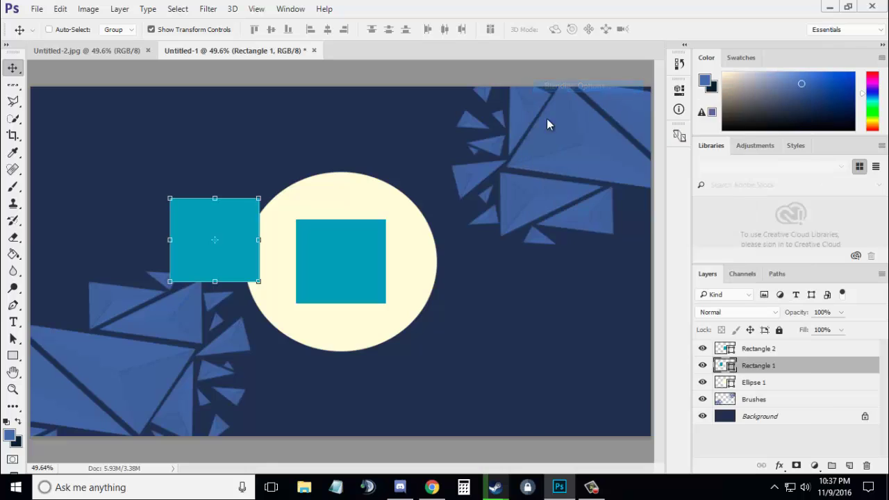
{"action": "left_click", "coordinate": [347, 303]}
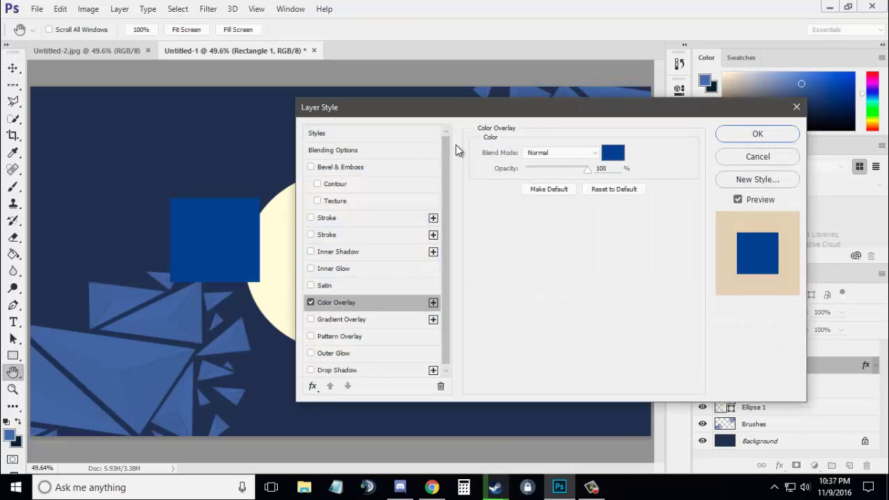
{"action": "left_click_drag", "start_coordinate": [589, 114], "coordinate": [708, 112]}
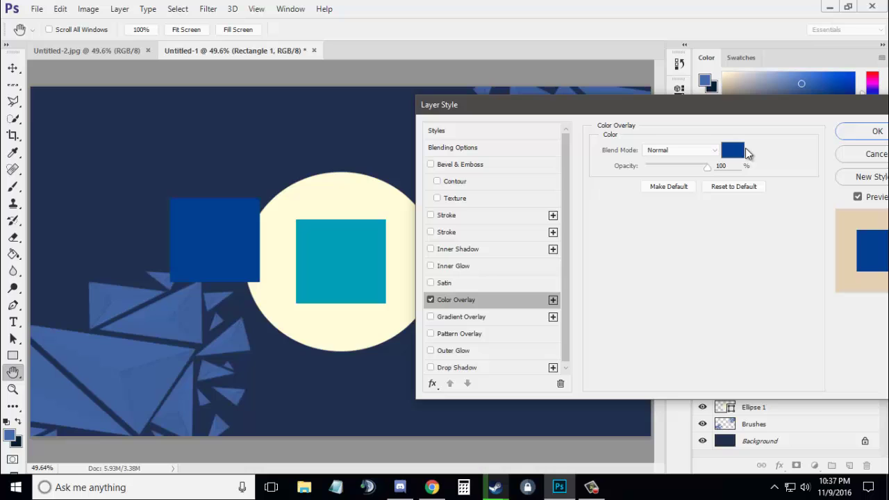
{"action": "left_click", "coordinate": [733, 151]}
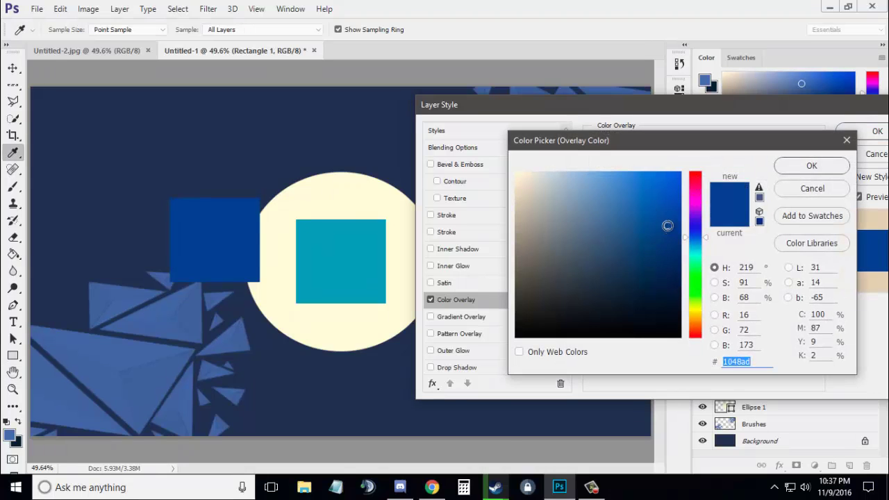
{"action": "mouse_move", "coordinate": [667, 225]}
{"action": "left_mouse_down"}
{"action": "mouse_move", "coordinate": [659, 211]}
{"action": "mouse_move", "coordinate": [660, 228]}
{"action": "left_mouse_up"}
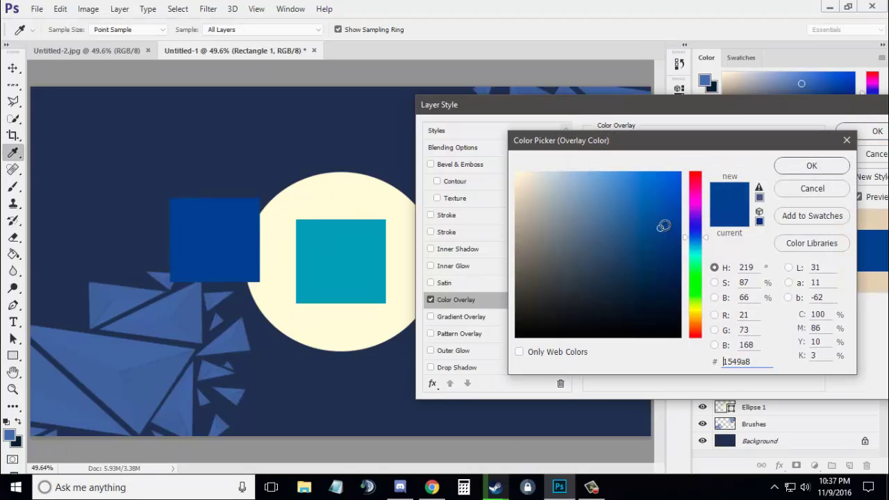
{"action": "left_click", "coordinate": [806, 165]}
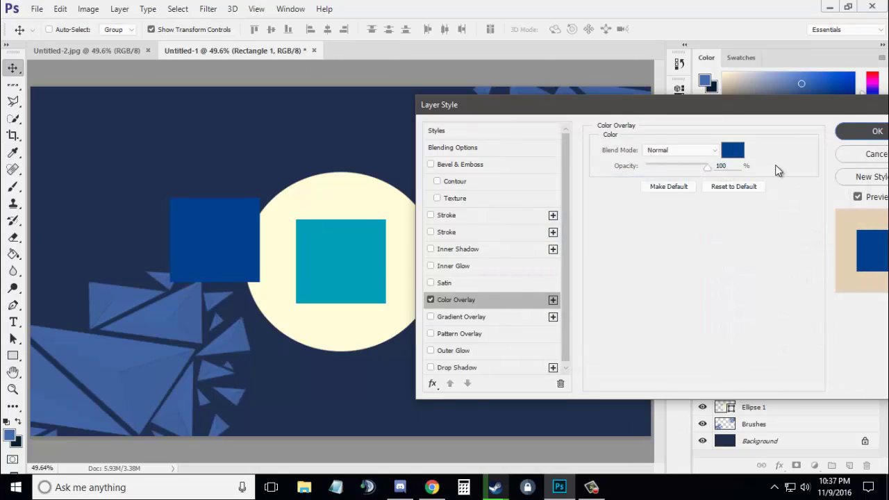
{"action": "key", "text": "Return"}
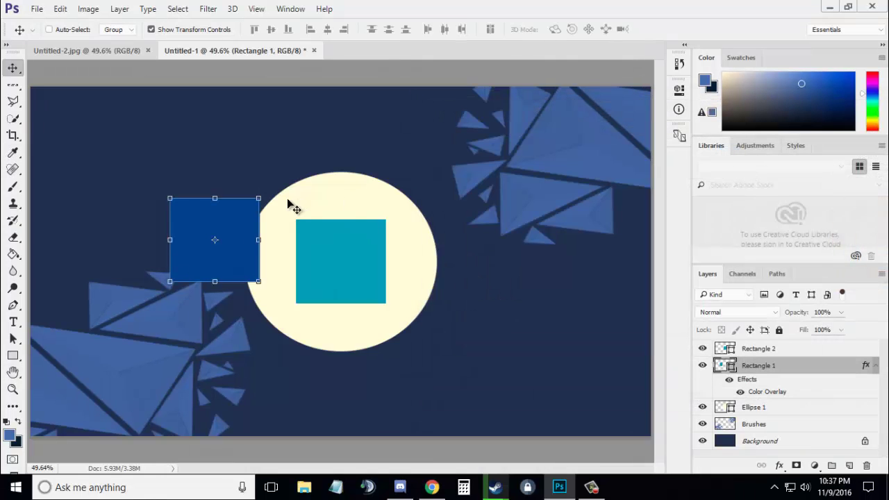
- Distort the teal Rectangle 2 into a right triangle by collapsing its top-left corner
{"action": "left_click", "coordinate": [796, 351]}
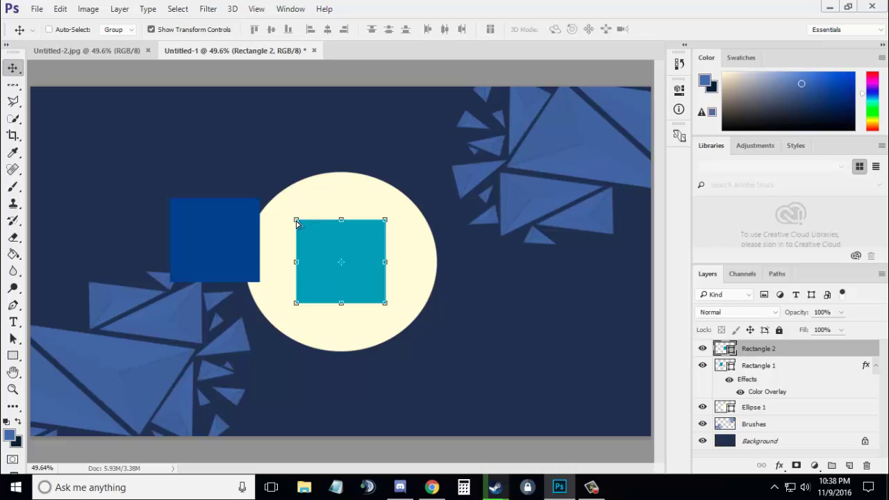
{"action": "left_click_drag", "start_coordinate": [296, 222], "coordinate": [341, 261]}
{"action": "left_click", "coordinate": [12, 67]}
{"action": "left_click", "coordinate": [385, 195]}
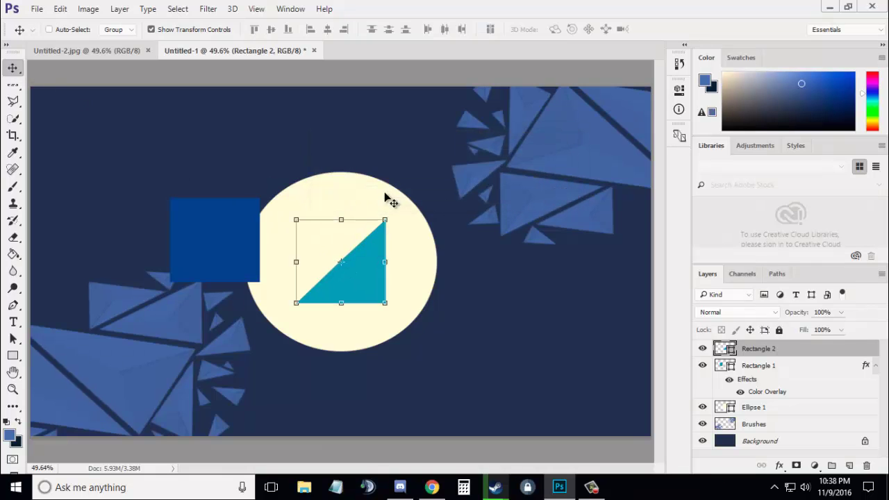
- Move the blue Rectangle 1 onto the circle and distort it into a triangle
{"action": "left_click", "coordinate": [773, 366]}
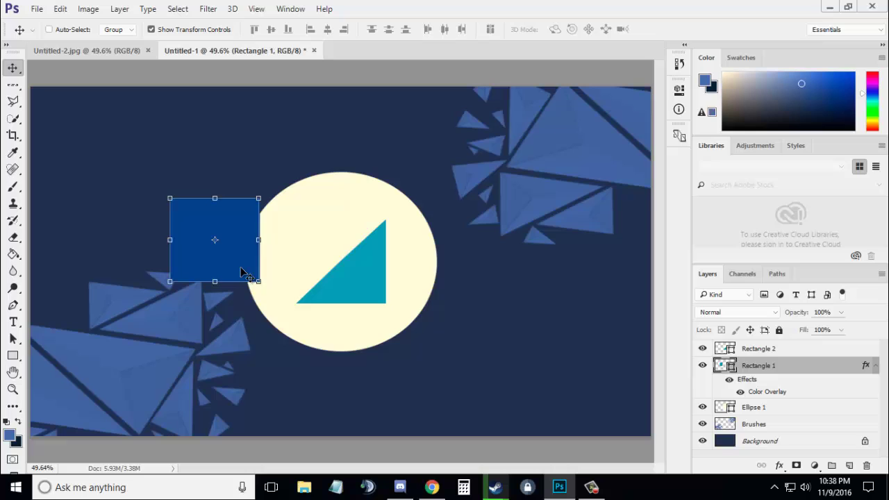
{"action": "left_click_drag", "start_coordinate": [238, 260], "coordinate": [331, 284]}
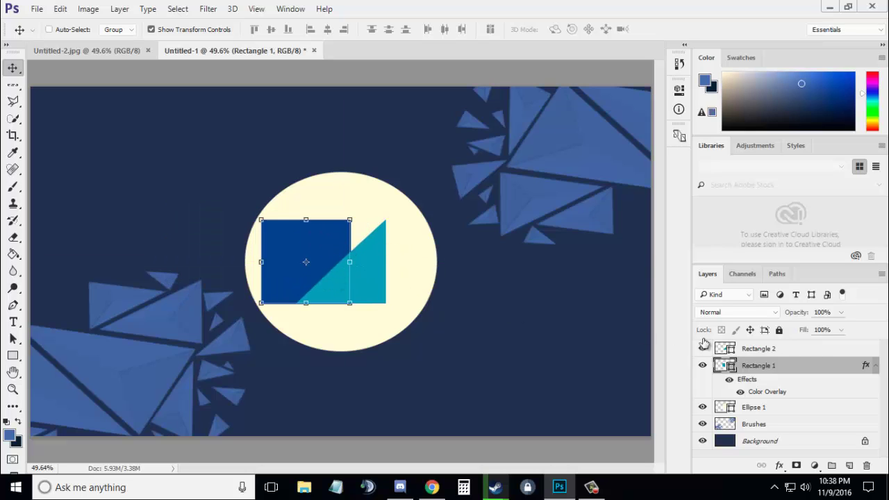
{"action": "left_click_drag", "start_coordinate": [361, 222], "coordinate": [308, 269]}
{"action": "left_click", "coordinate": [13, 68]}
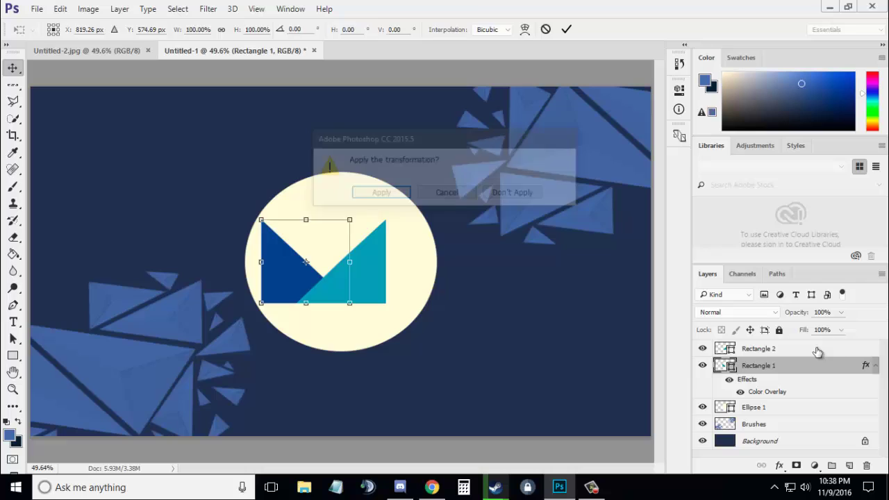
{"action": "key", "text": "Return"}
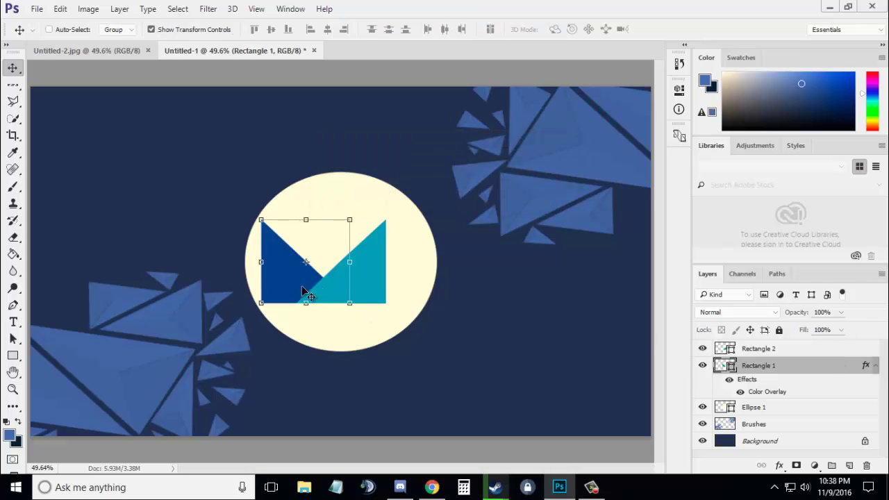
- Slide the royal-blue triangle right until it meets the teal triangle
{"action": "left_click_drag", "start_coordinate": [302, 291], "coordinate": [335, 287]}
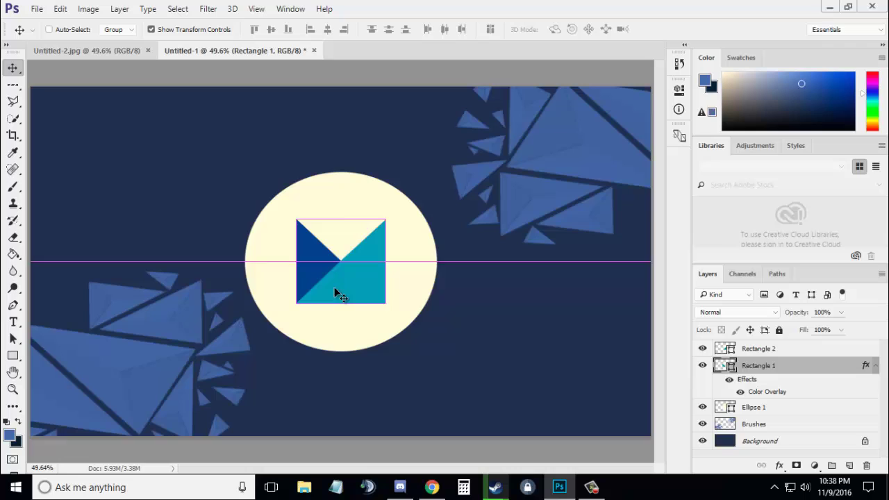
{"action": "left_click", "coordinate": [13, 173]}
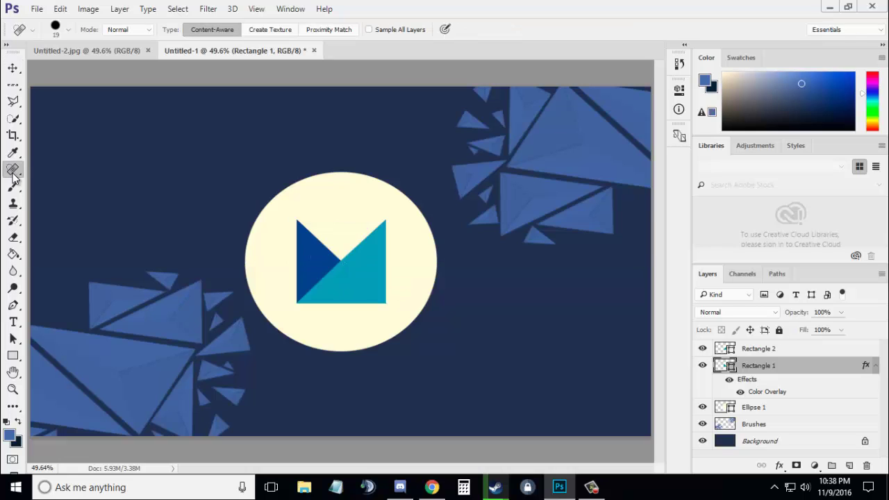